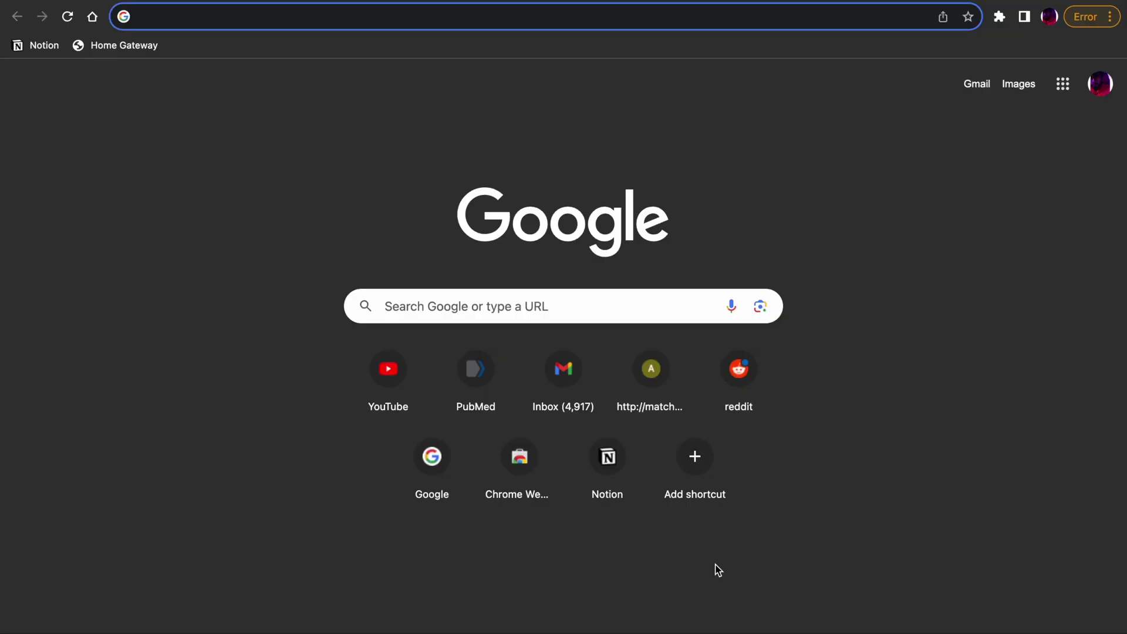
Step: Search the web for 'anki download' from Chrome's address bar
text(anki down)
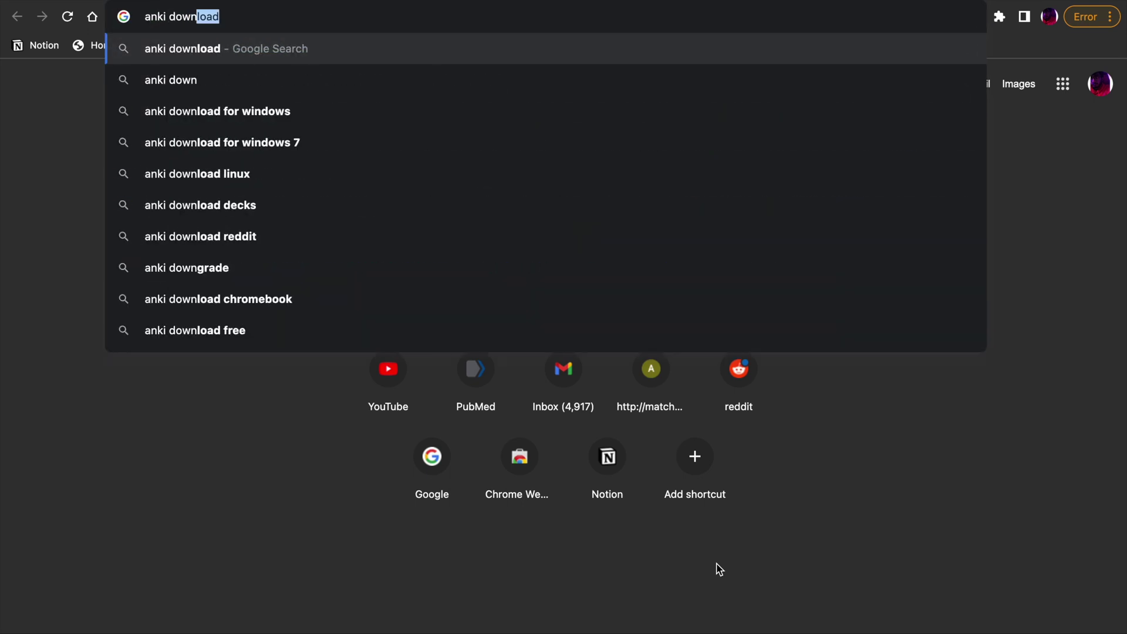
key(Return)
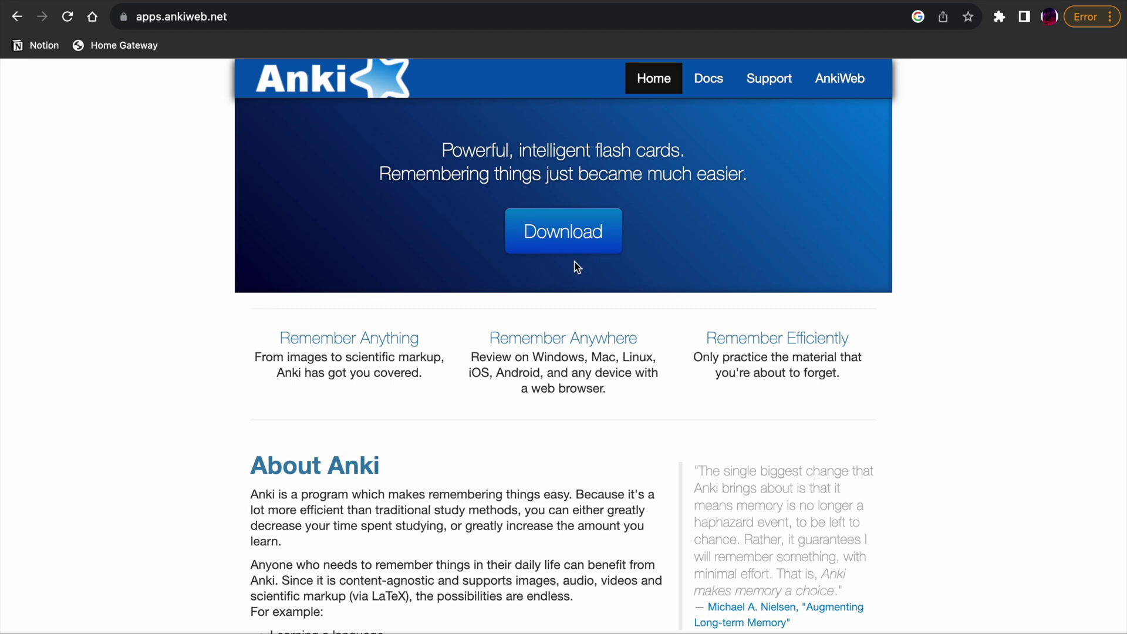
Step: View the Windows, Mac, Linux, iPhone/Android and Development download tabs, ending on Mac
scroll(570, 299, down, 18)
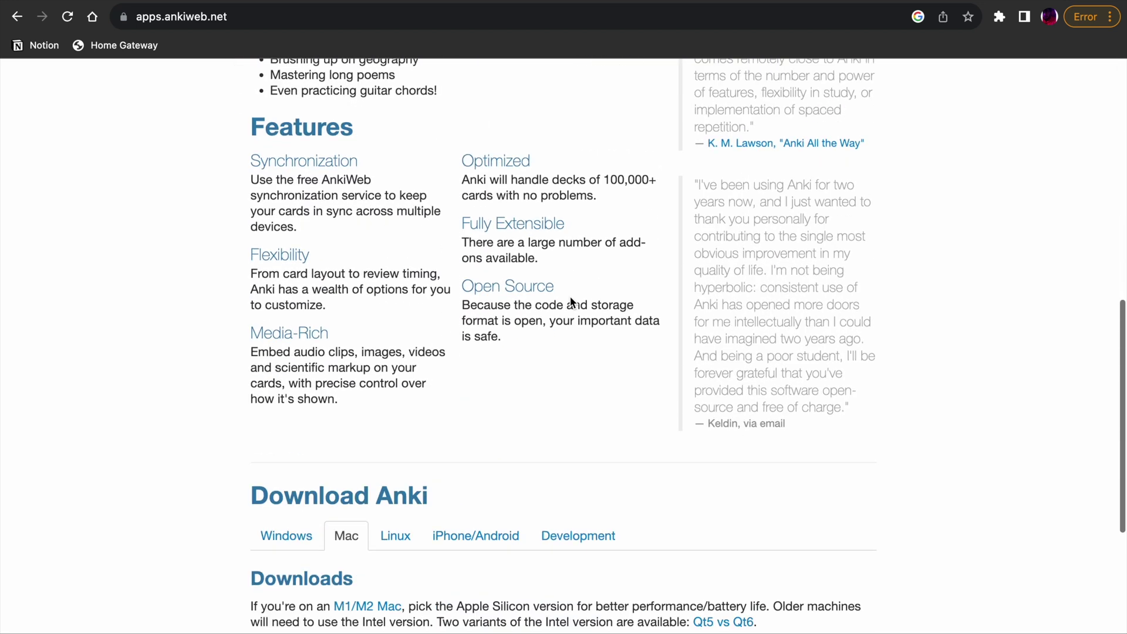
click(294, 191)
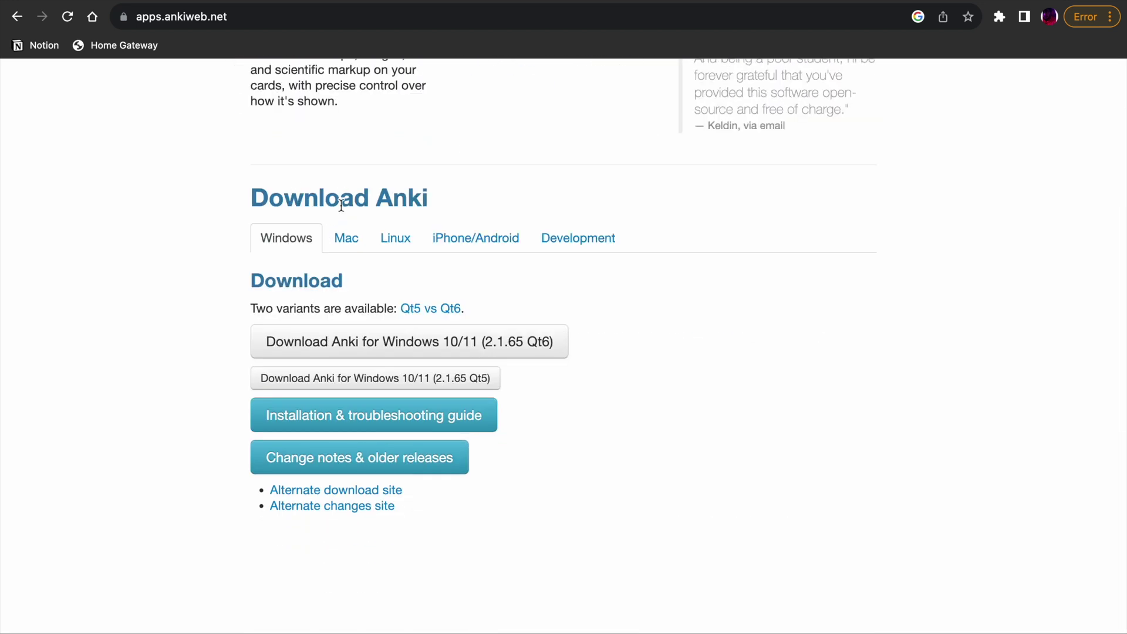
click(338, 246)
click(385, 250)
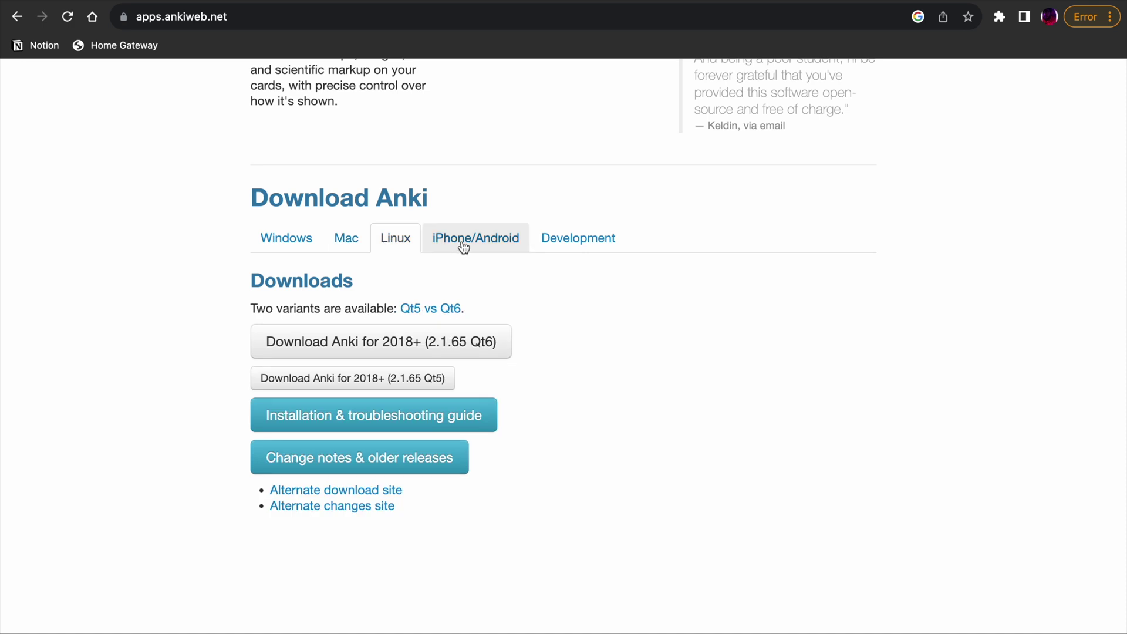
click(463, 247)
click(550, 248)
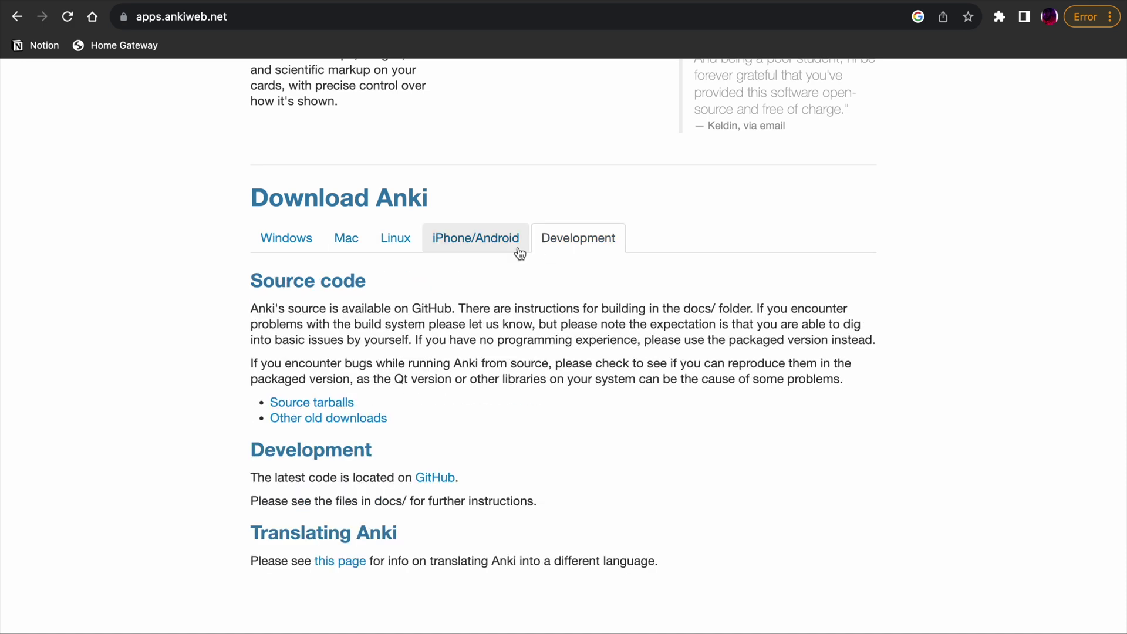
click(362, 235)
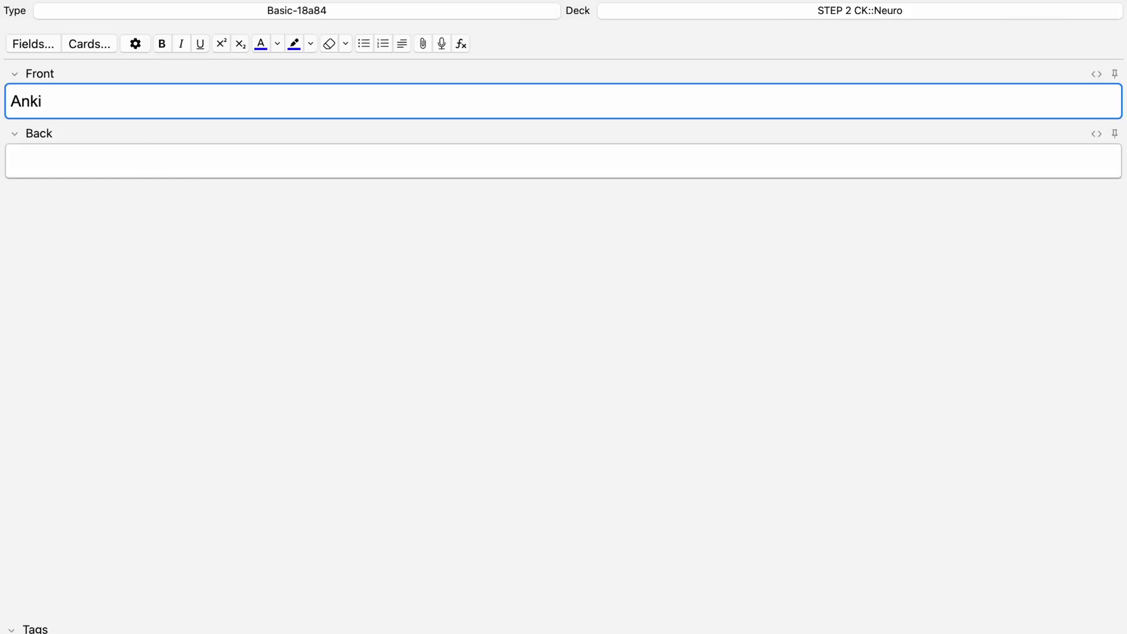
Step: Add a card with front 'Anki tutorial' and a social-media handle on the back
click(80, 156)
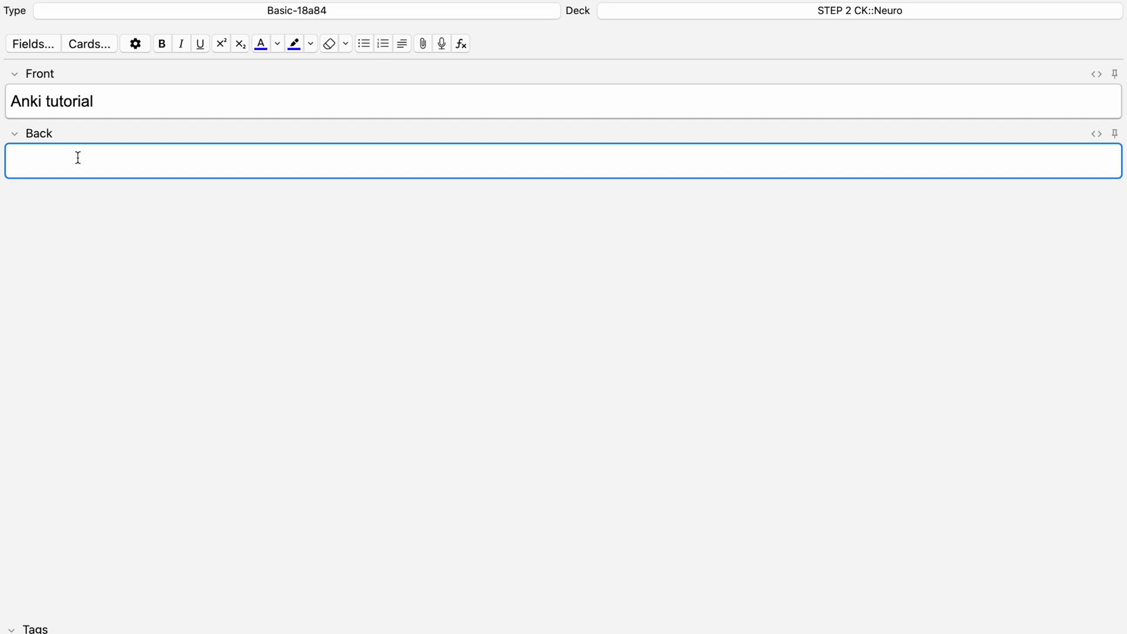
text(@acumedsiddharth)
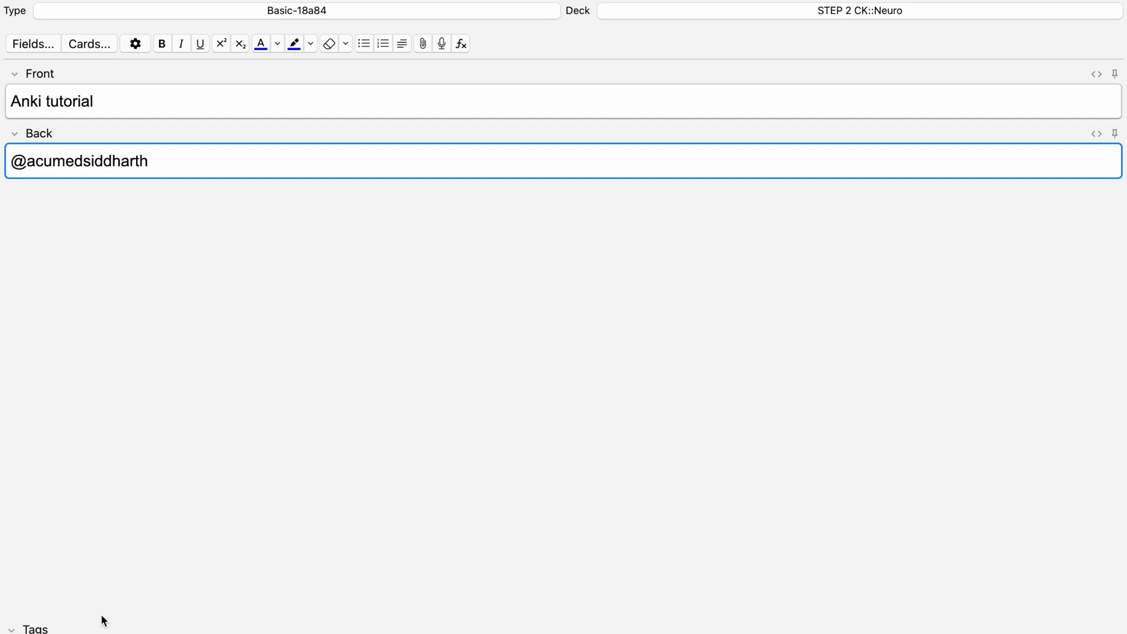
key(super+Return)
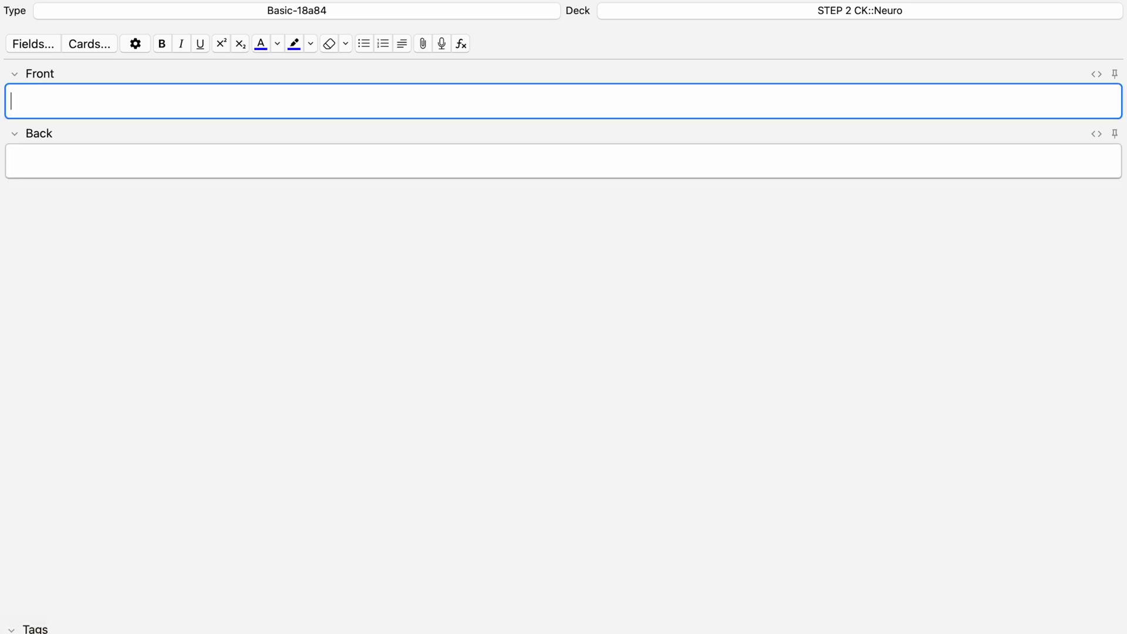
mouse_move(518, 2)
click(848, 12)
Step: Create a new deck named 'Anki tutorial'
click(497, 437)
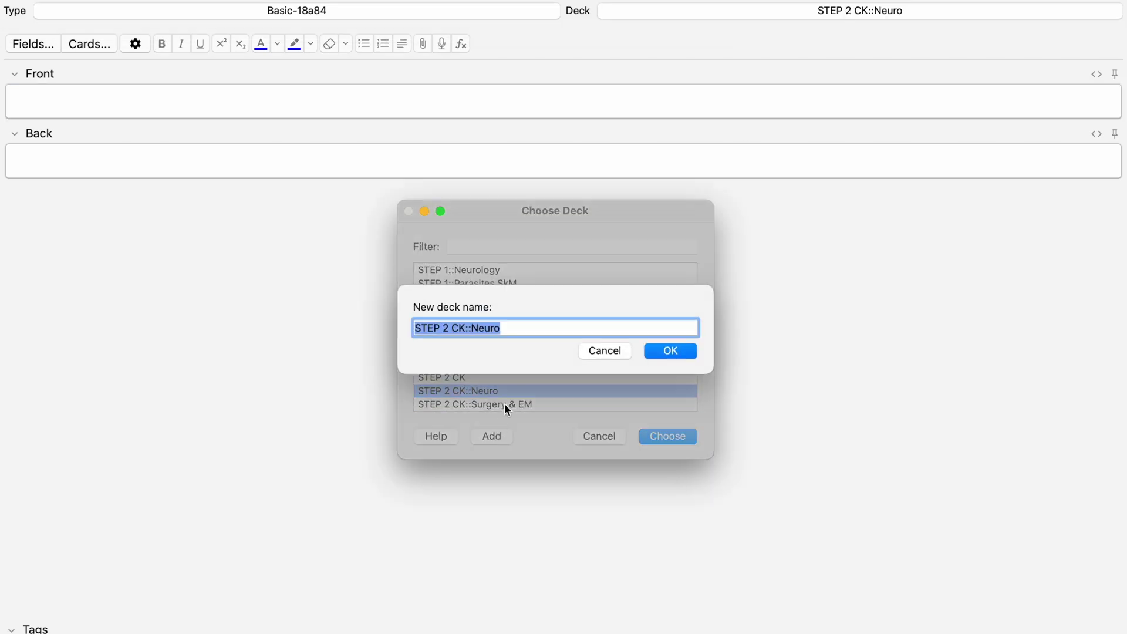
drag(538, 326, 407, 328)
text(Anki tutorial)
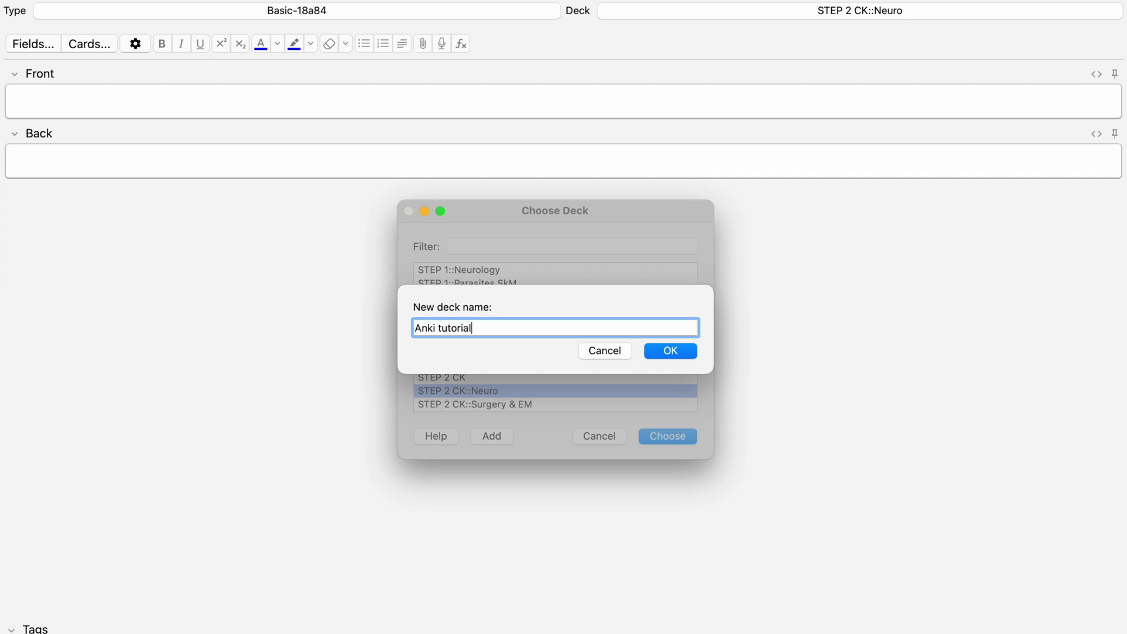
click(671, 352)
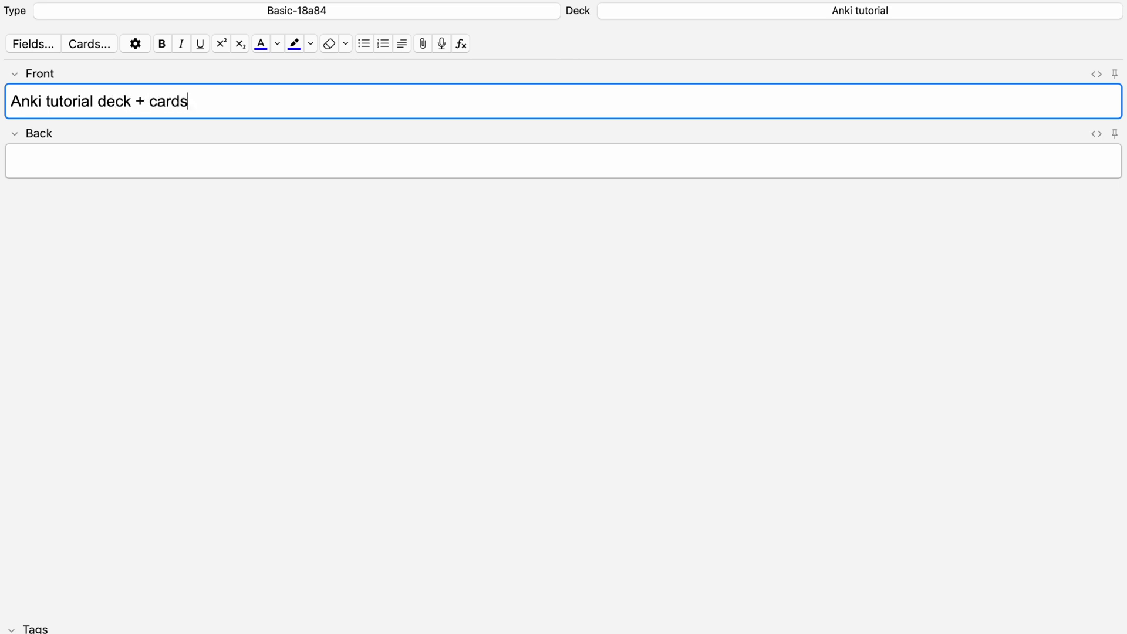
Step: Add the card to the Anki tutorial deck and close the add-card window
click(153, 156)
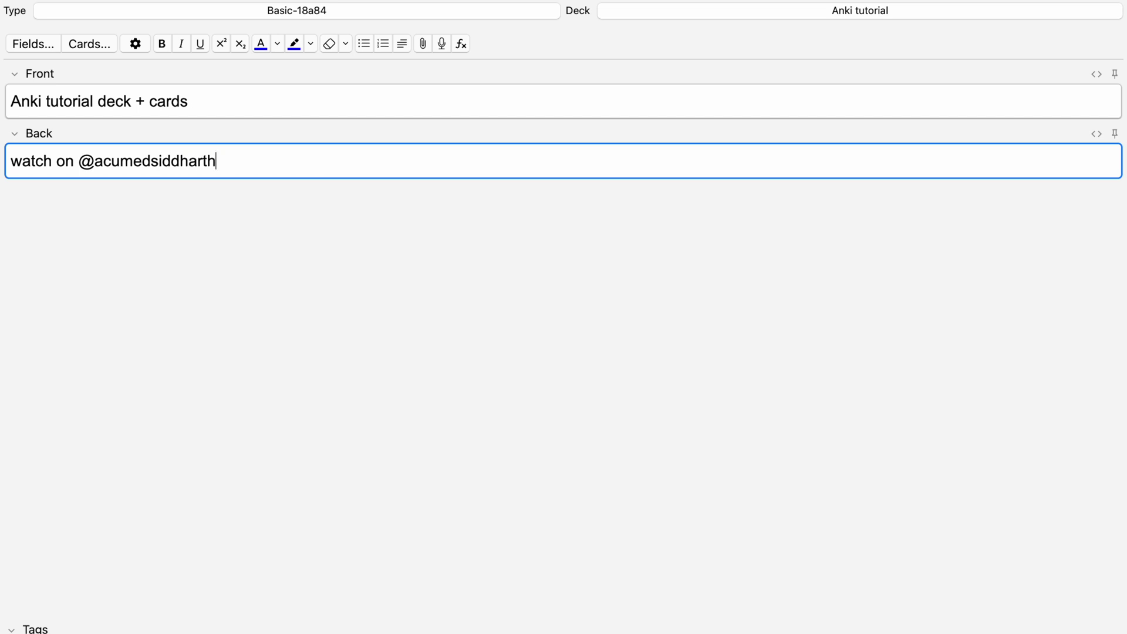
key(super+Return)
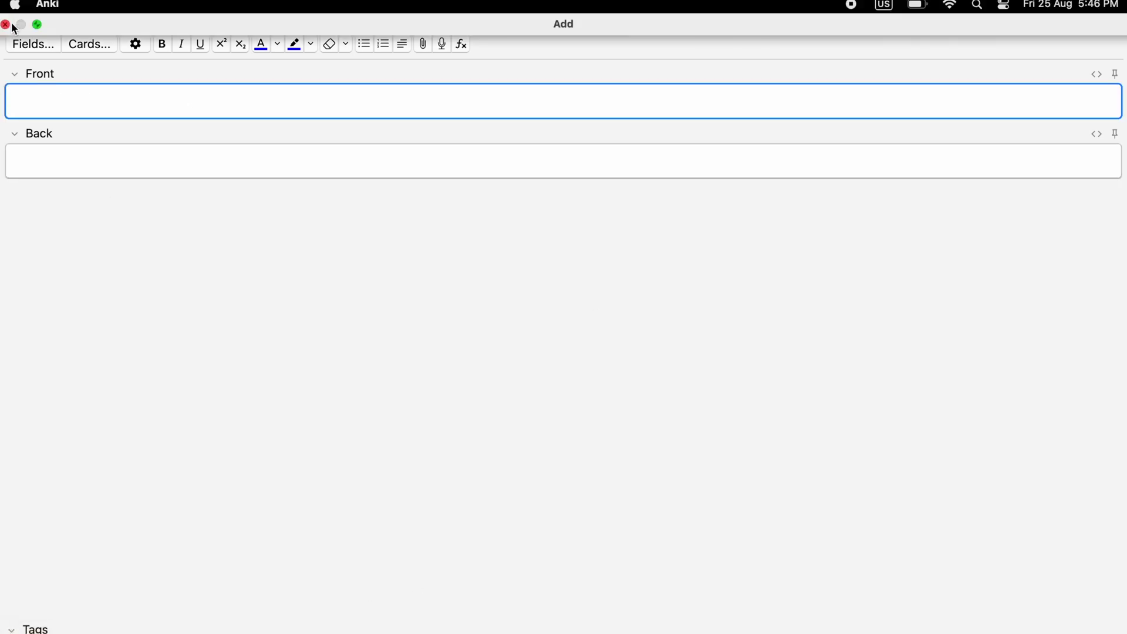
click(10, 23)
click(415, 113)
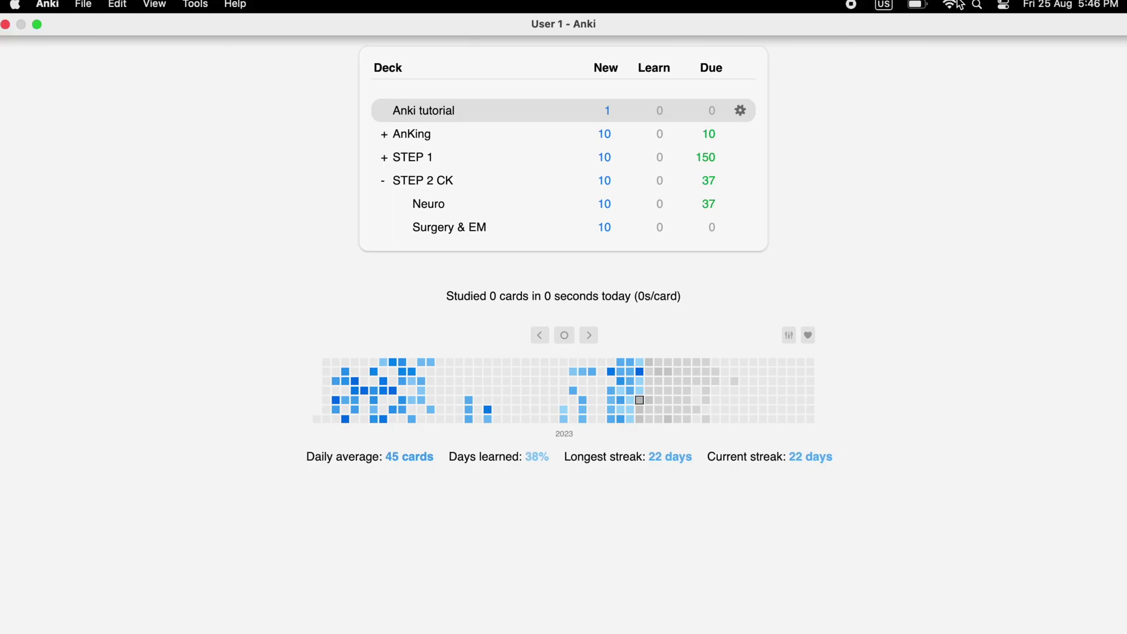
Step: Study and grade one card in the Neuro deck
click(1003, 5)
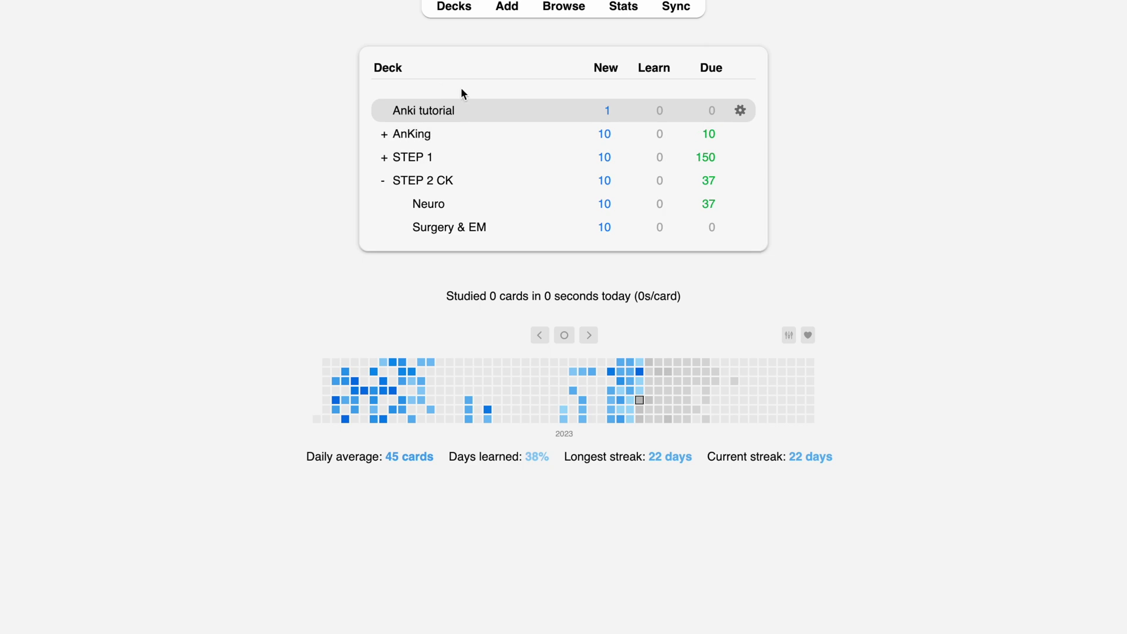
click(434, 204)
click(650, 111)
key(space)
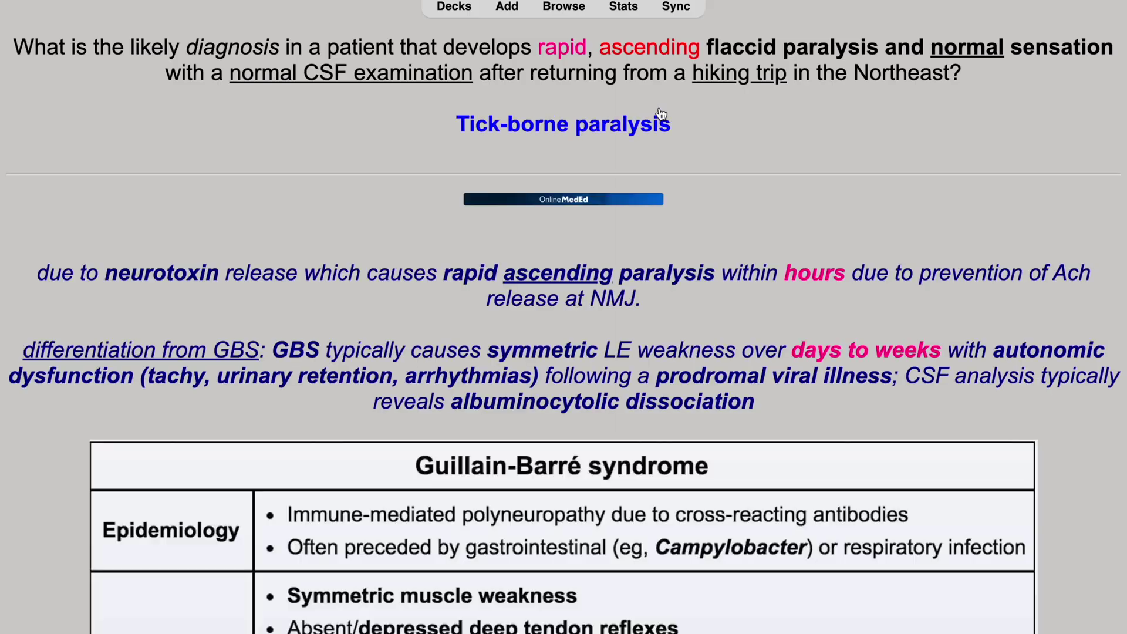
key(space)
Step: Study the Anki tutorial deck's card until the deck is finished
click(456, 6)
click(438, 111)
click(665, 114)
key(space)
key(space)
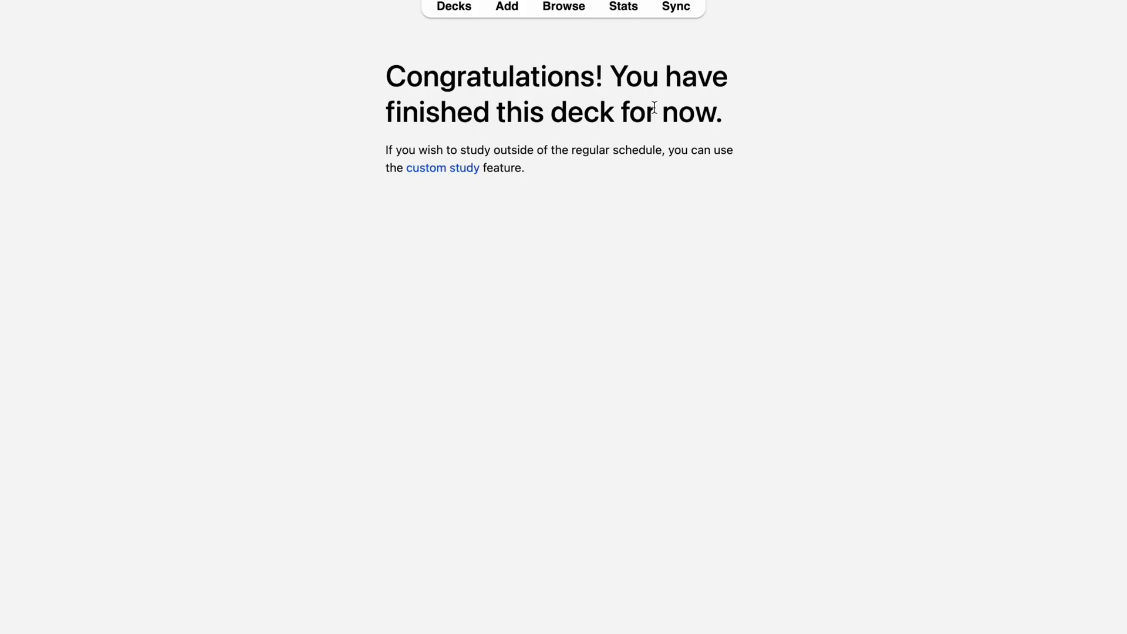